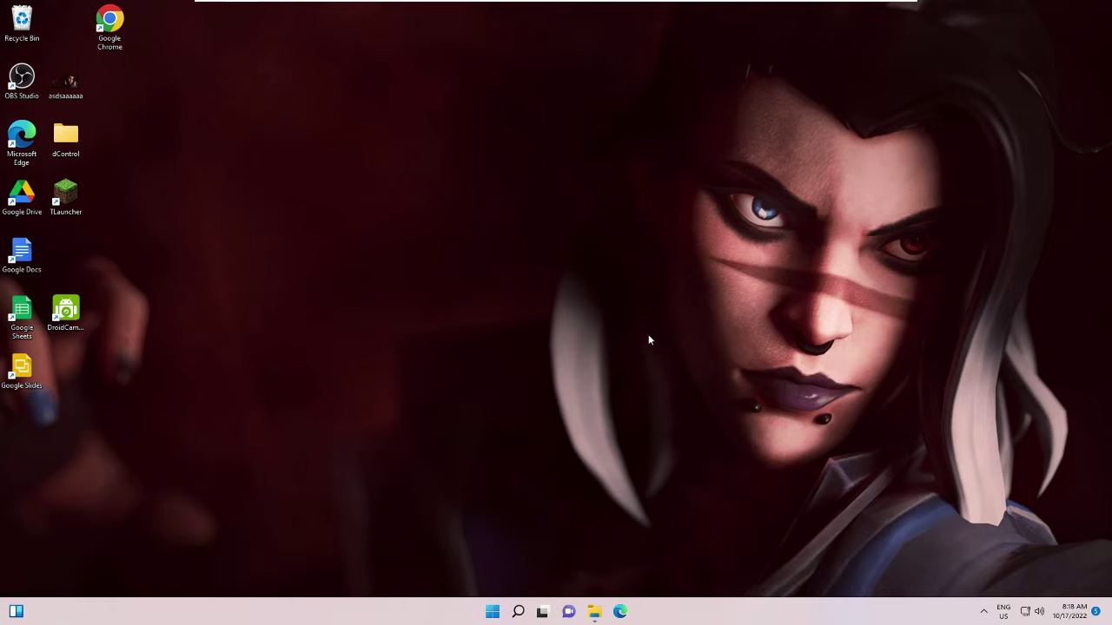
# Open the Clearance.pow file from the Documents folder to examine its contents, and close it again
pyautogui.click(594, 611)
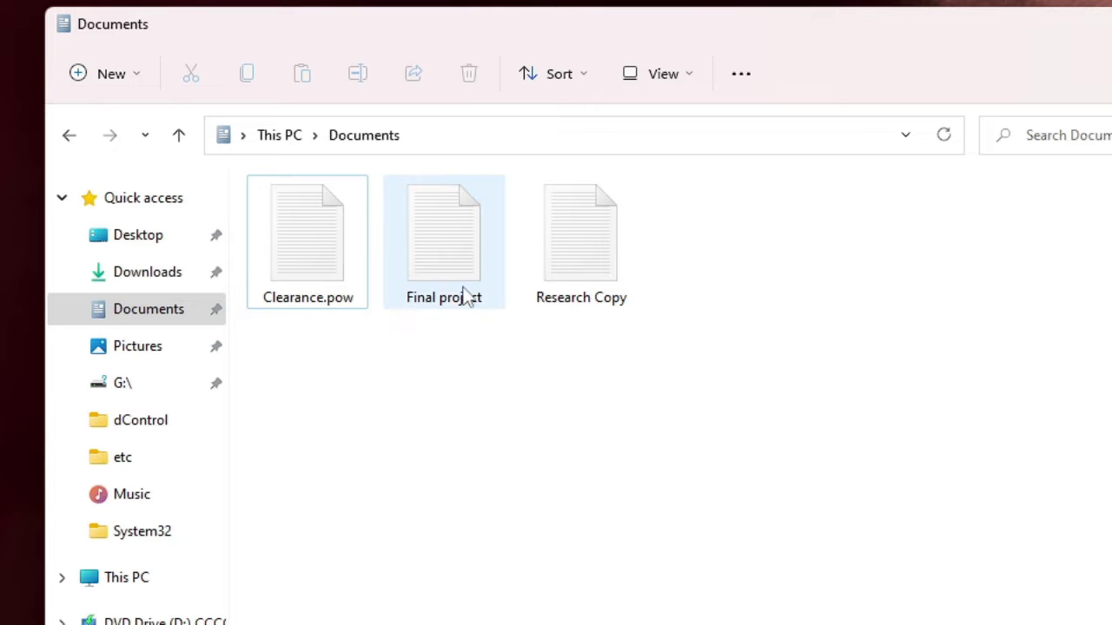
pyautogui.click(387, 230)
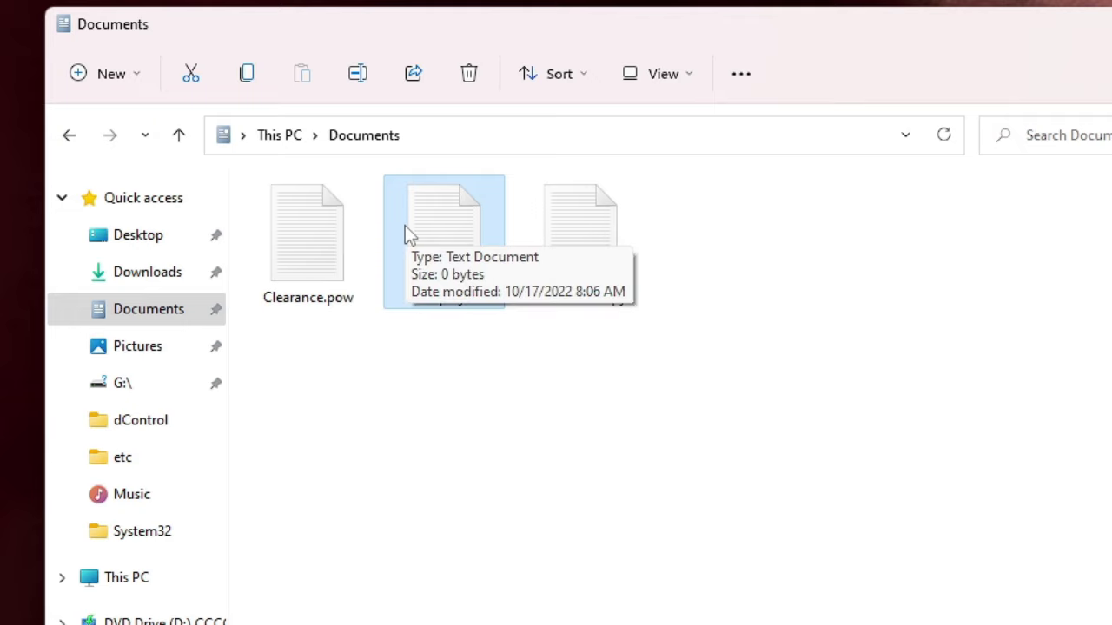
pyautogui.click(327, 256)
pyautogui.doubleClick(327, 257)
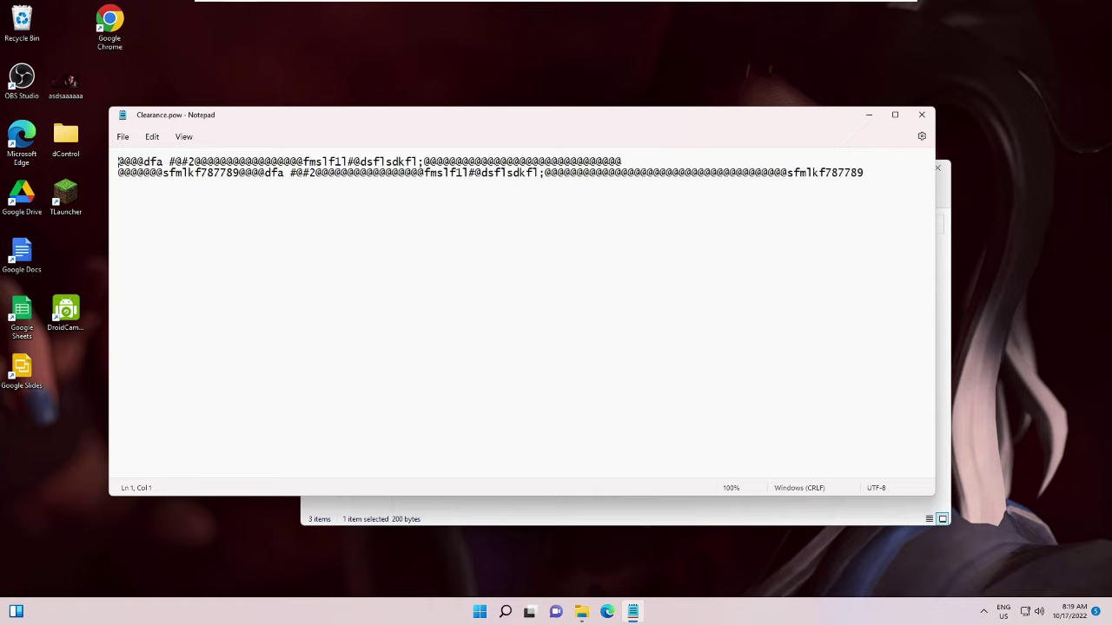
pyautogui.click(924, 116)
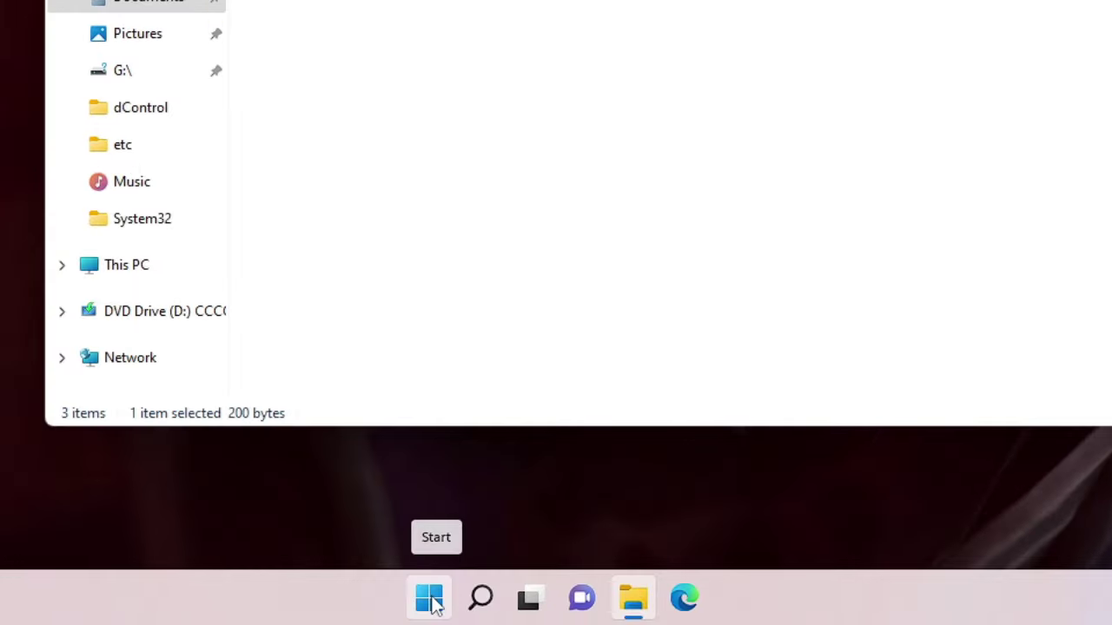
# Open Windows Settings, search for "default" and go to the Default apps page
pyautogui.rightClick(493, 612)
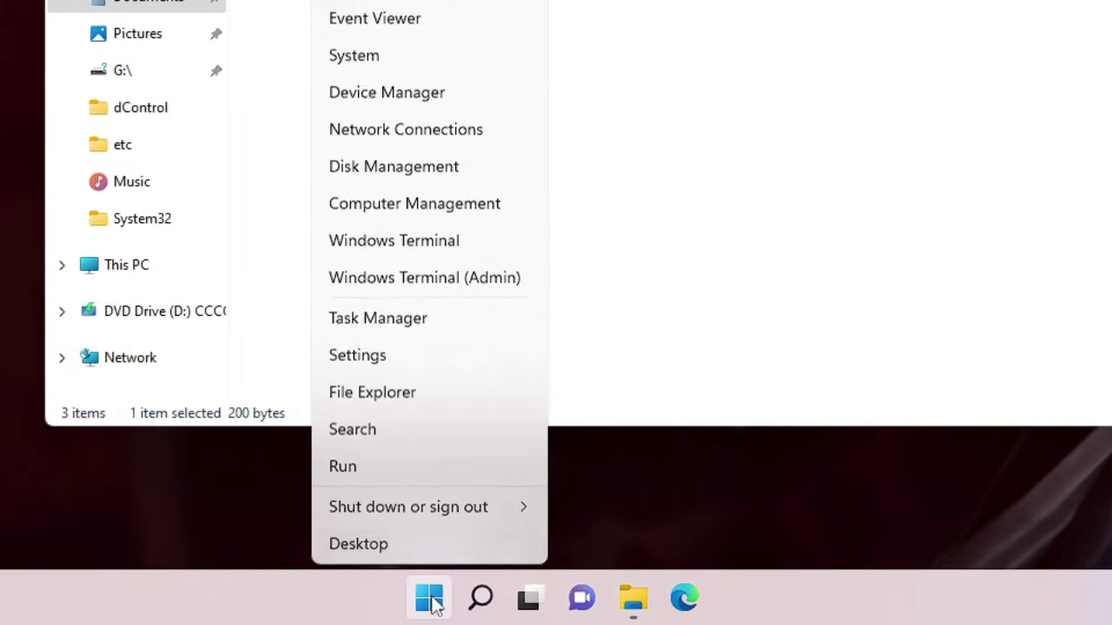
pyautogui.click(384, 356)
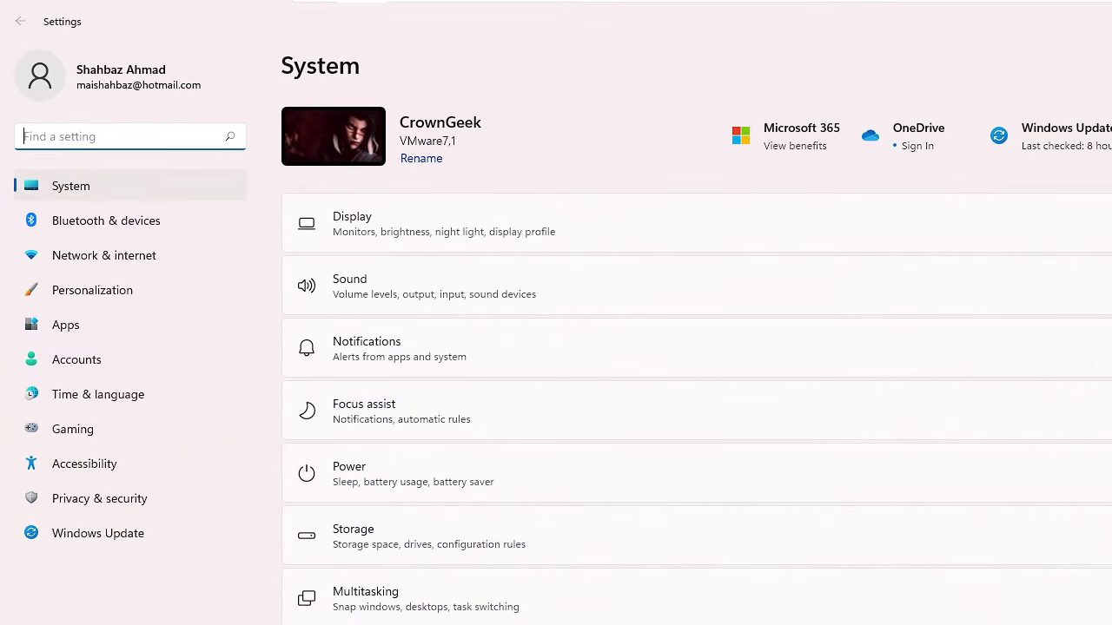
pyautogui.write('deafulkt')
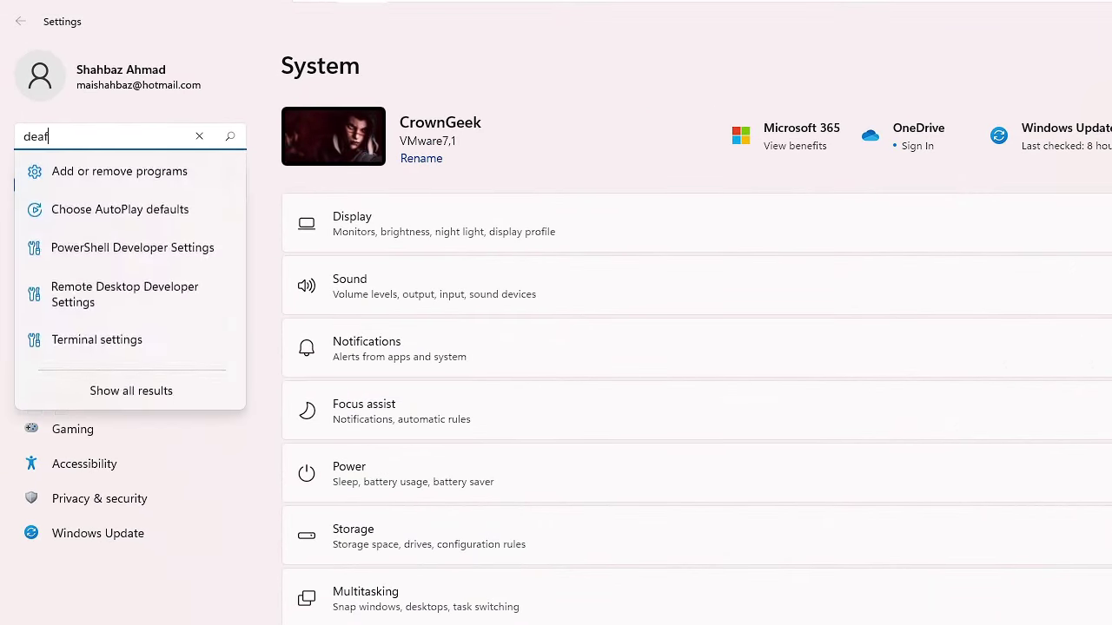
pyautogui.press('BackSpace')
pyautogui.press('BackSpace')
pyautogui.press('BackSpace')
pyautogui.press('BackSpace')
pyautogui.press('BackSpace')
pyautogui.press('BackSpace')
pyautogui.write('fault')
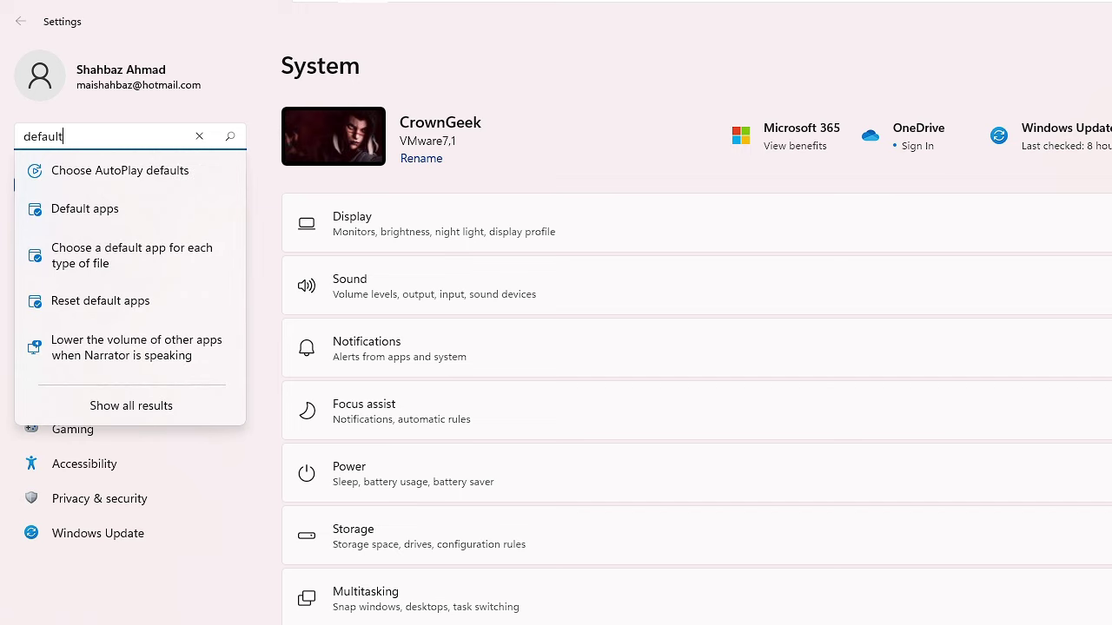
pyautogui.click(98, 217)
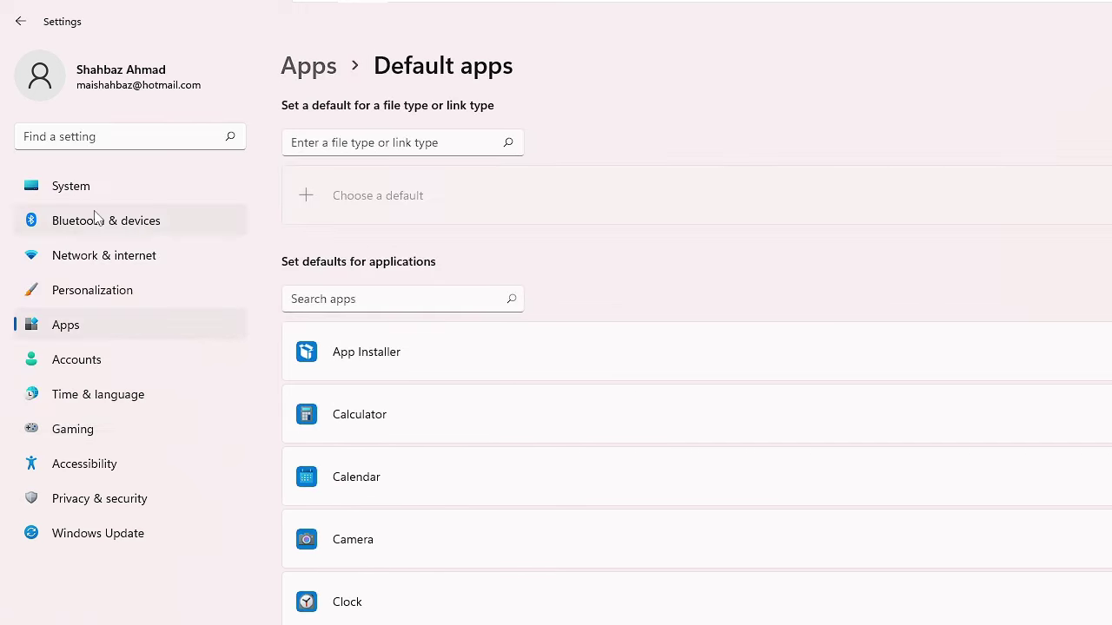
# Reset all default apps to the Microsoft recommended defaults and close Settings
pyautogui.scroll(-2, 549, 377)
pyautogui.scroll(-20, 551, 382)
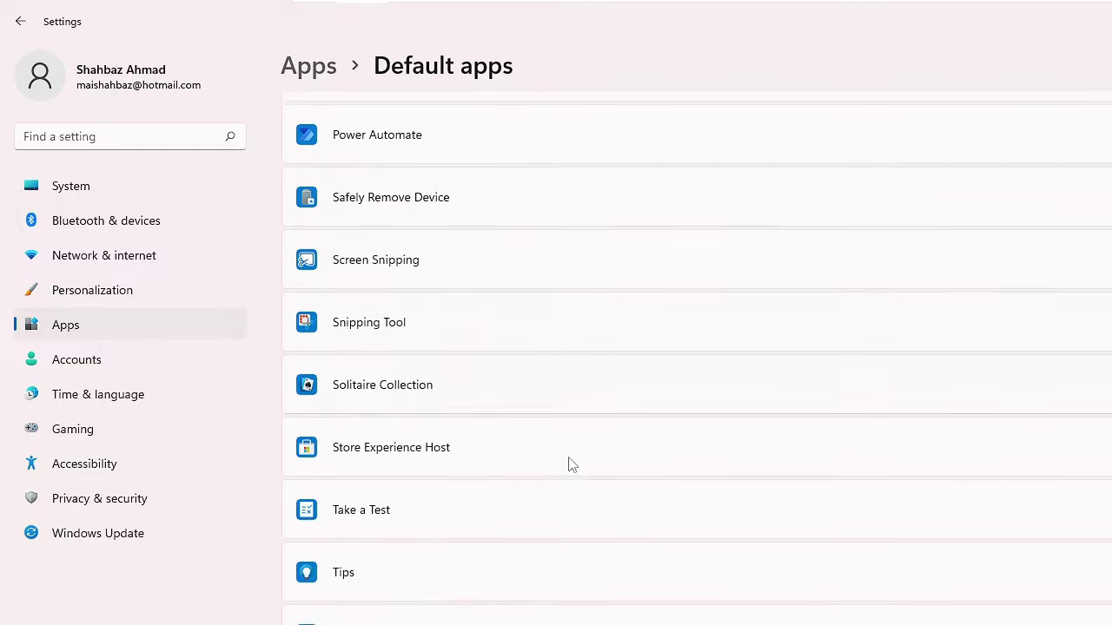
pyautogui.scroll(-2, 560, 389)
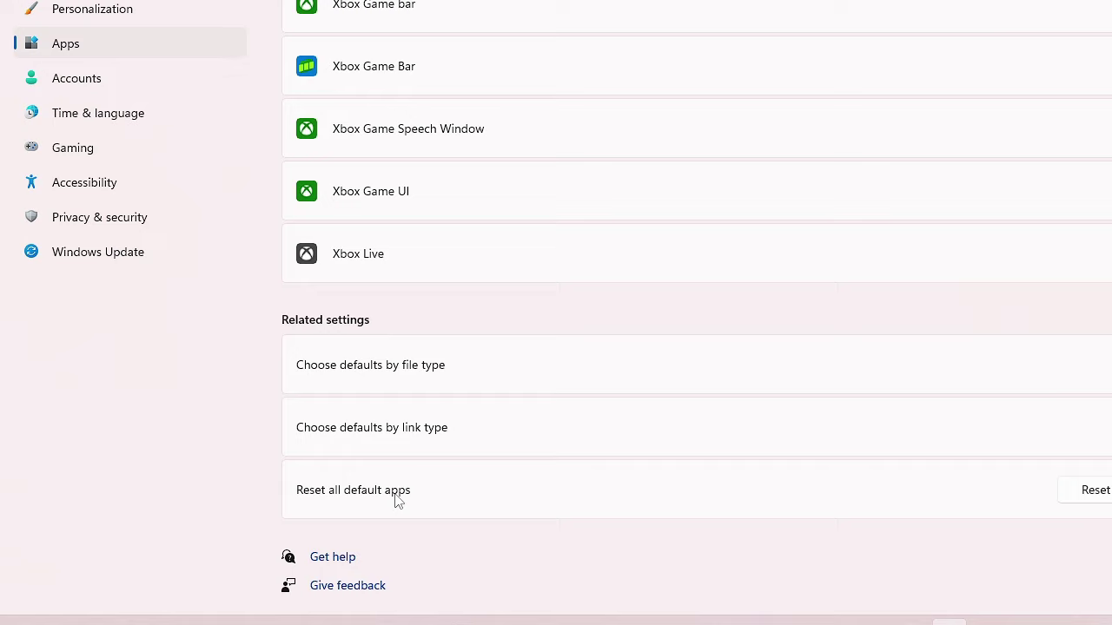
pyautogui.click(1084, 493)
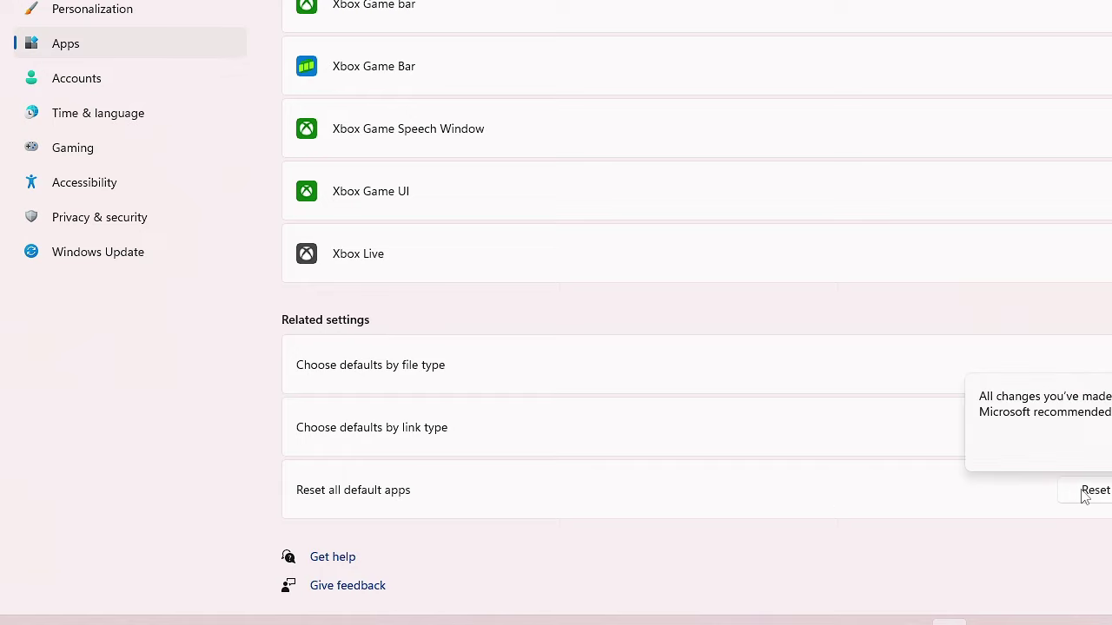
pyautogui.press('Return')
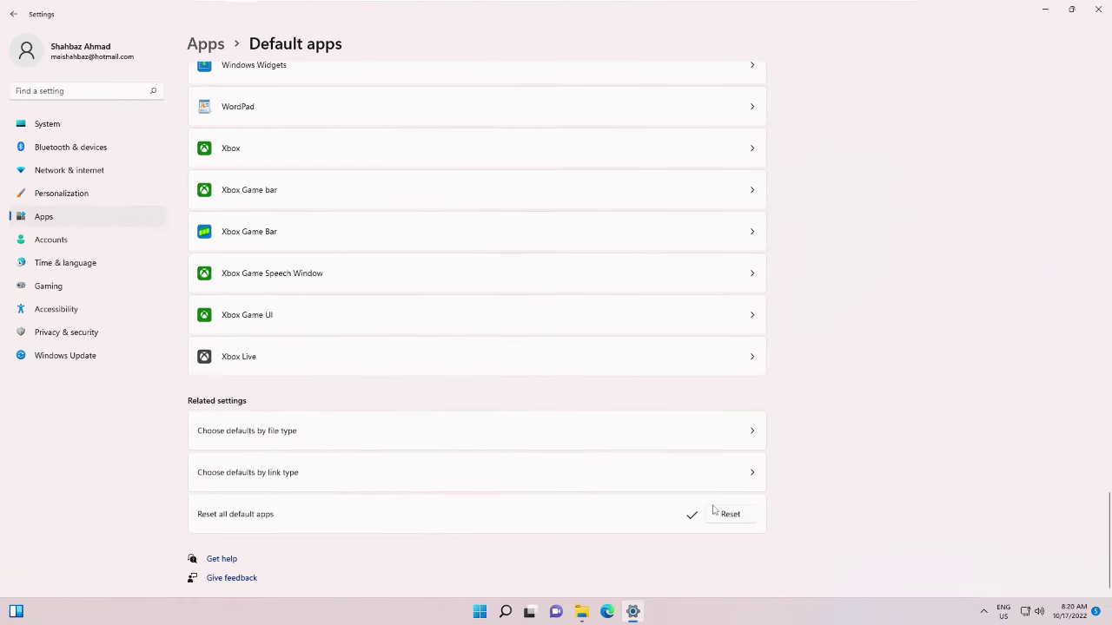
pyautogui.click(1105, 10)
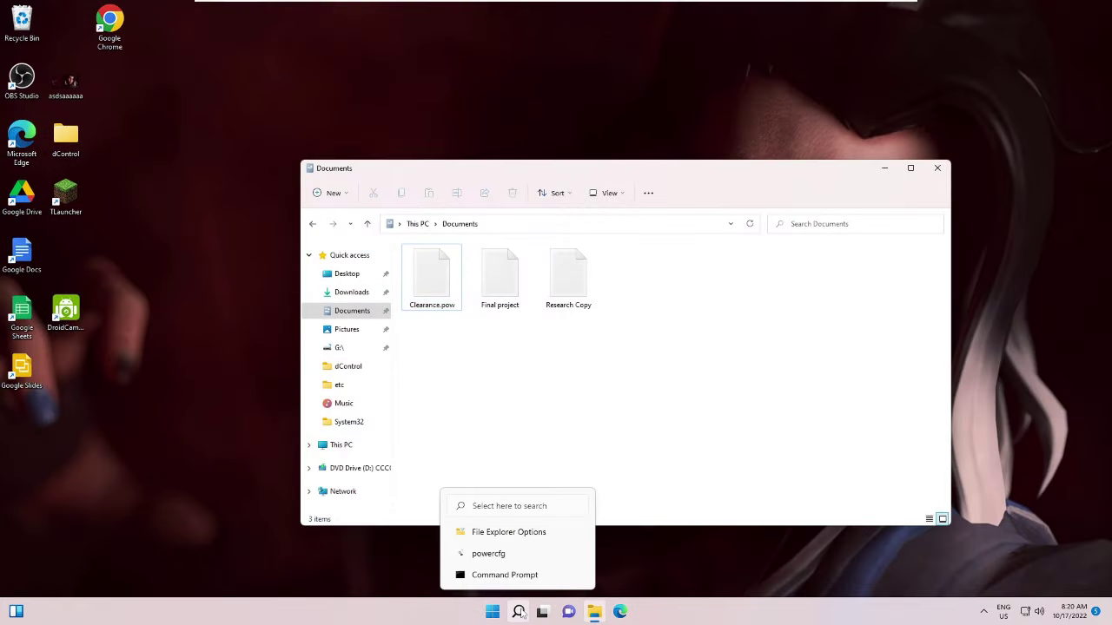
# Search Windows for "file explorer" and open File Explorer Options
pyautogui.click(518, 611)
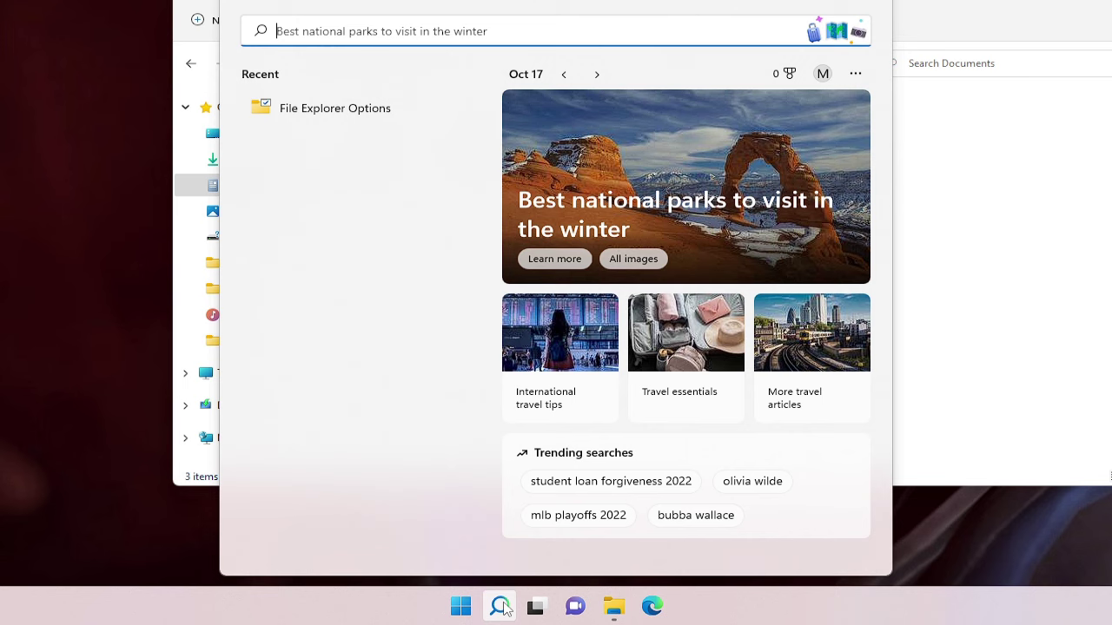
pyautogui.write('file')
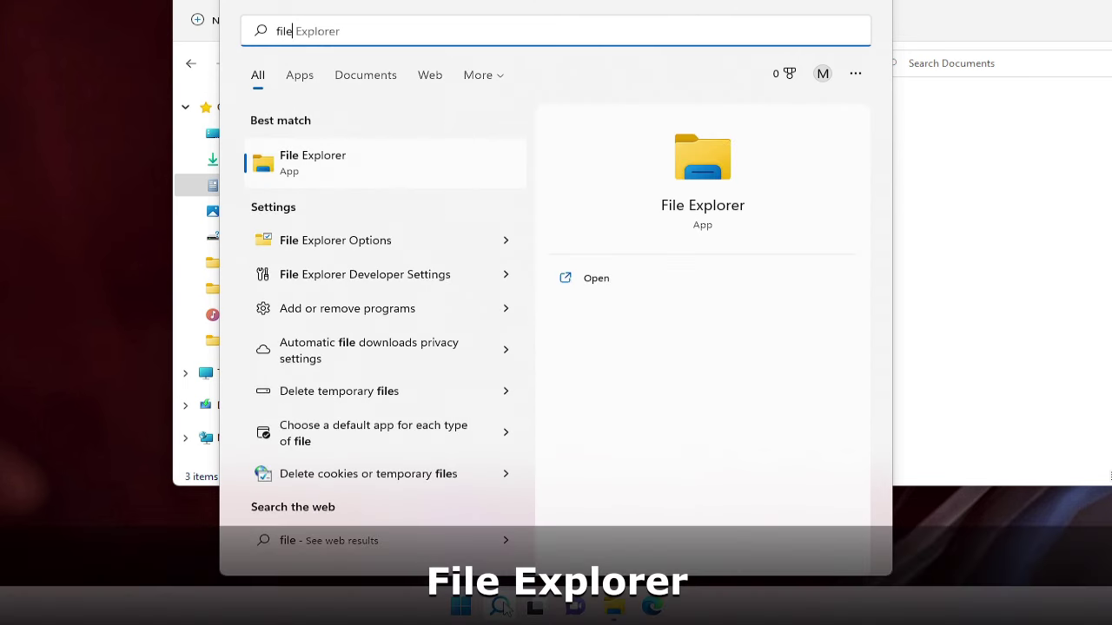
pyautogui.write(' explorr')
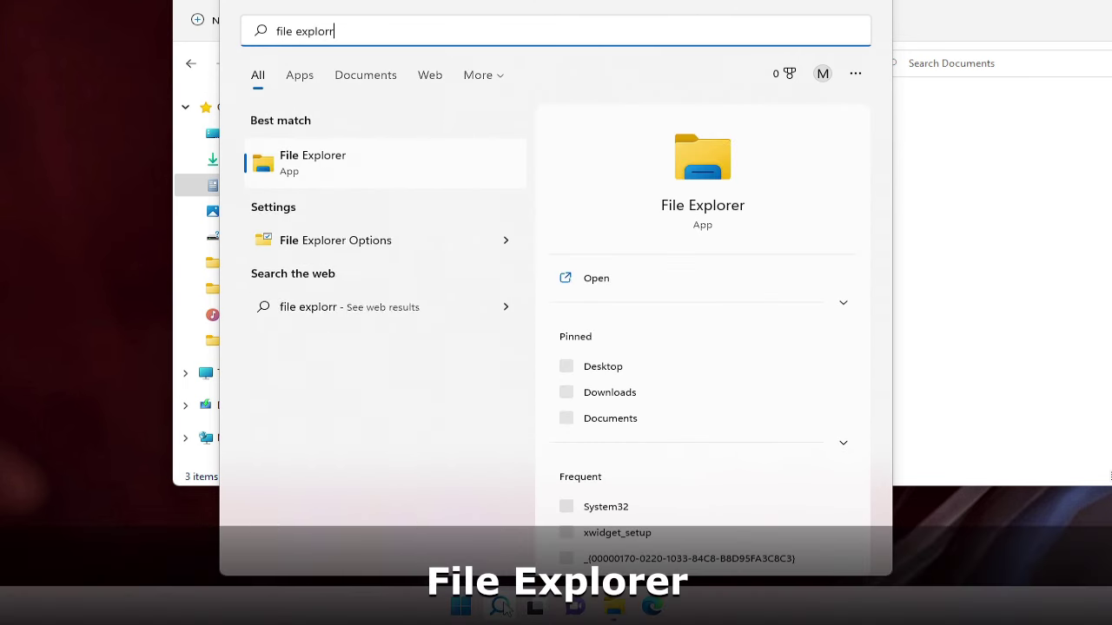
pyautogui.press('BackSpace')
pyautogui.write('er')
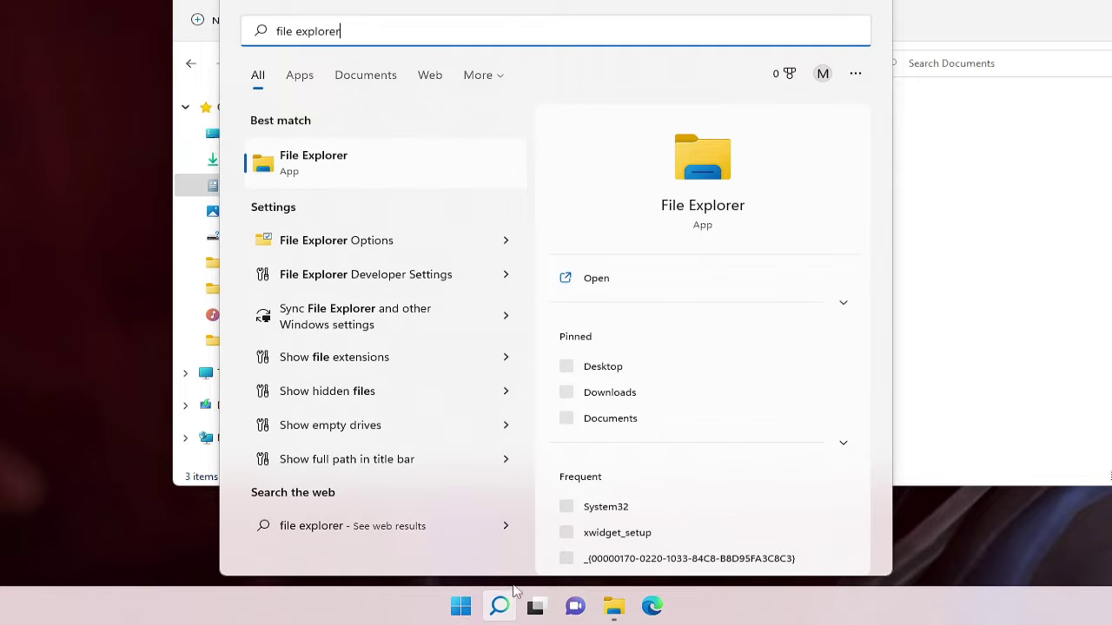
pyautogui.click(374, 247)
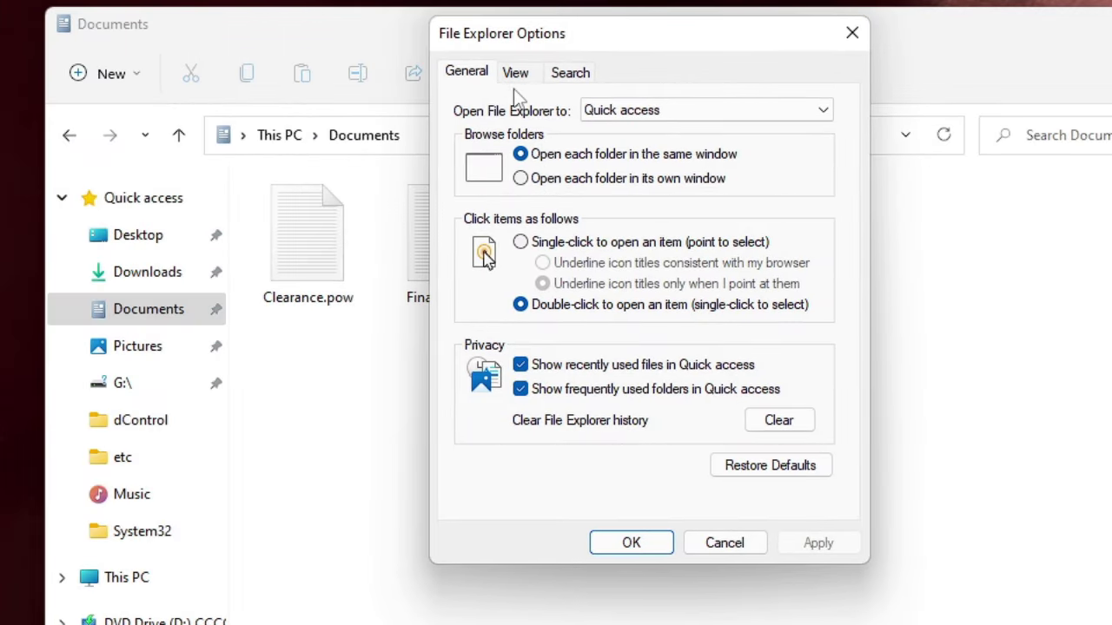
# Turn off "Hide extensions for known file types" in the advanced view settings, and apply the change
pyautogui.click(521, 79)
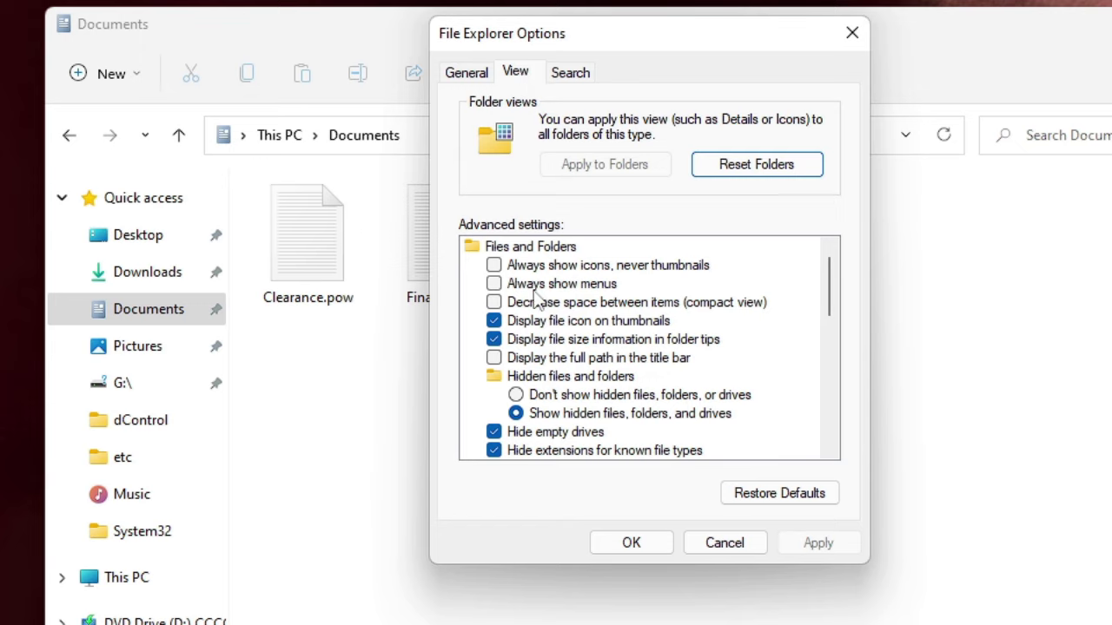
pyautogui.scroll(-2, 536, 298)
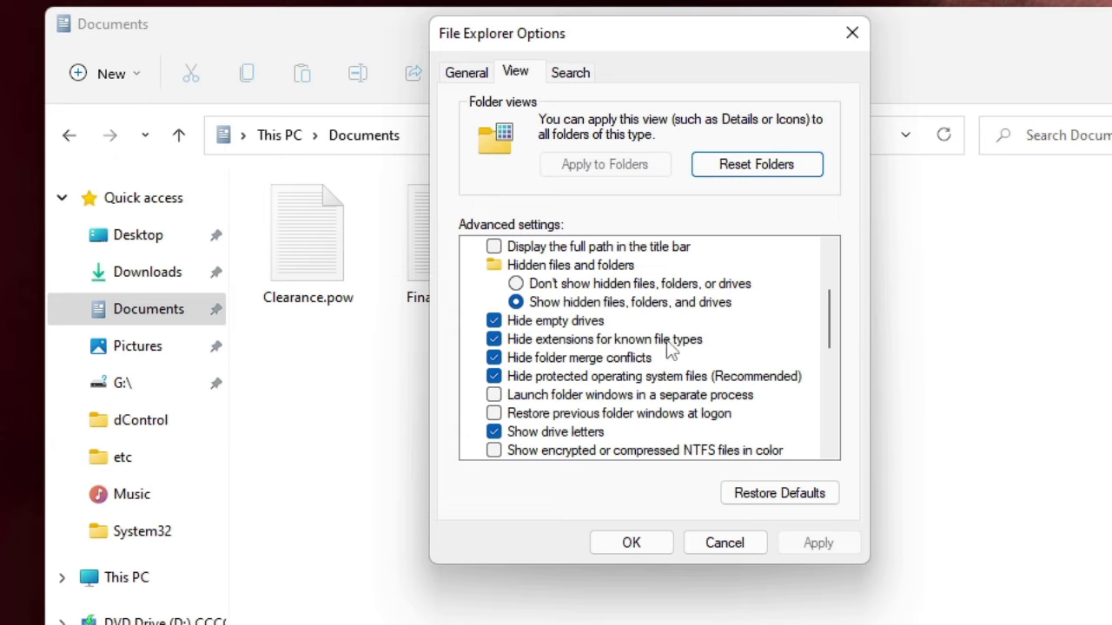
pyautogui.click(493, 339)
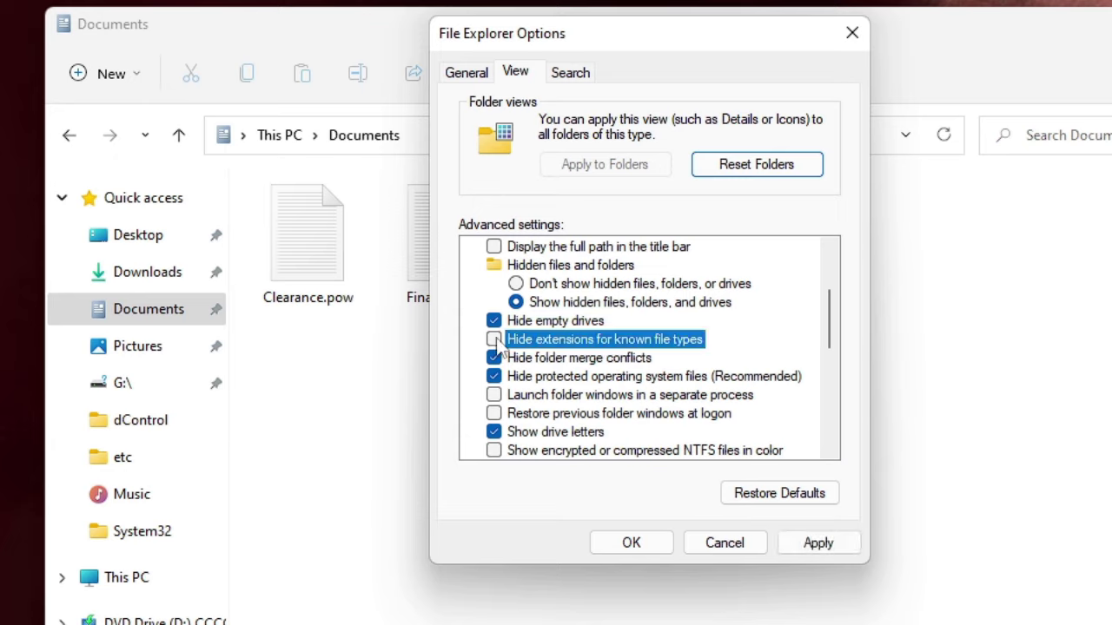
pyautogui.click(808, 542)
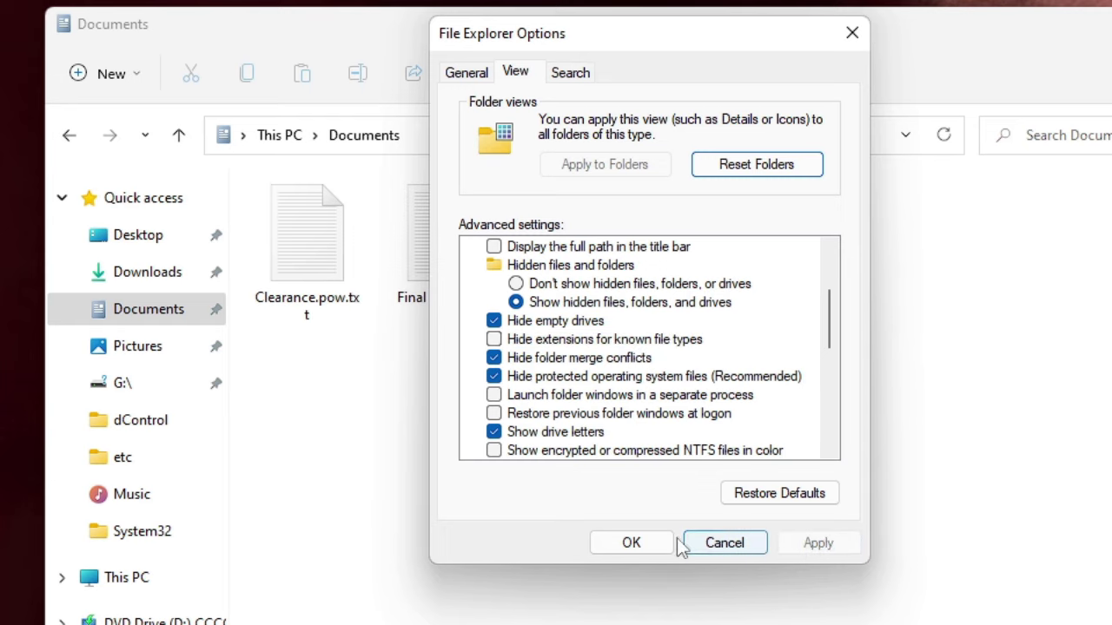
pyautogui.click(632, 543)
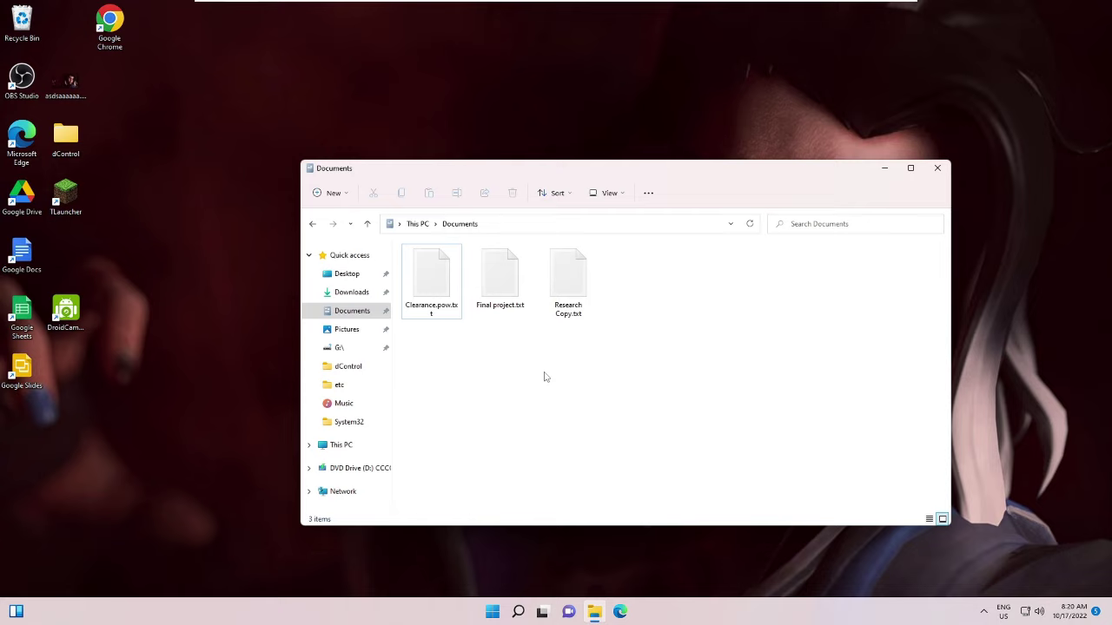
# Create a new text document on the desktop named CrownGeek.abc, accepting the change of file extension
pyautogui.click(882, 172)
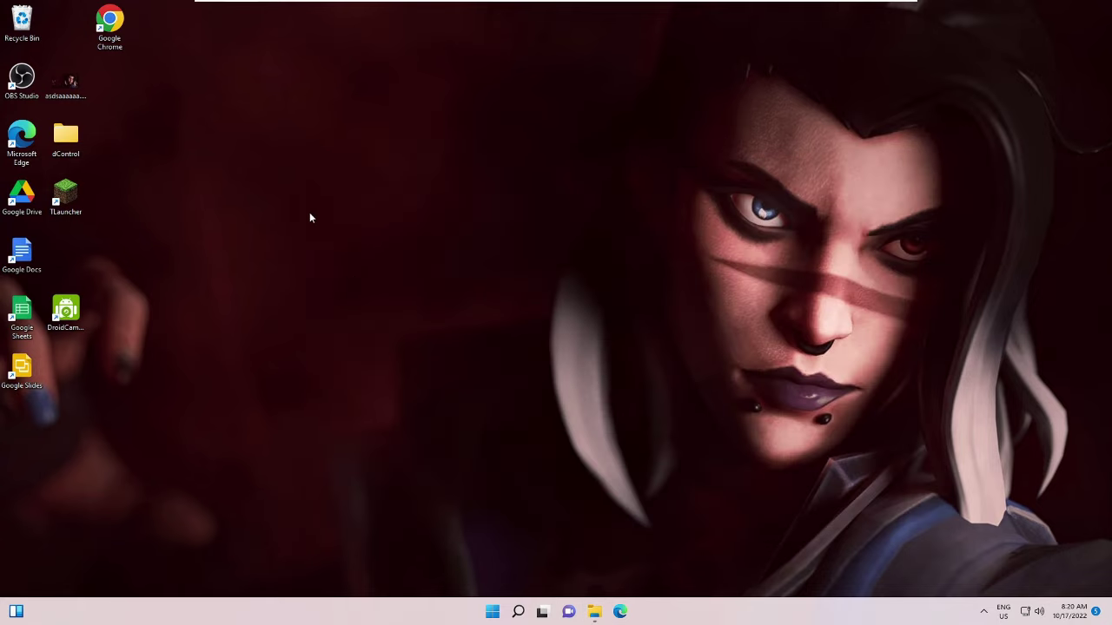
pyautogui.rightClick(301, 179)
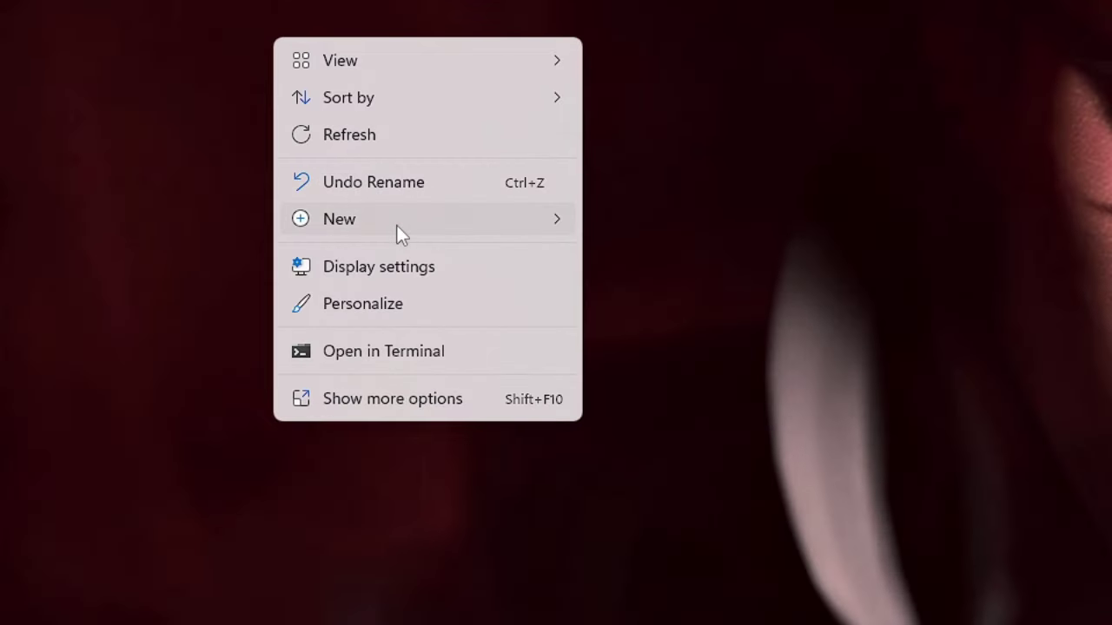
pyautogui.moveTo(392, 228)
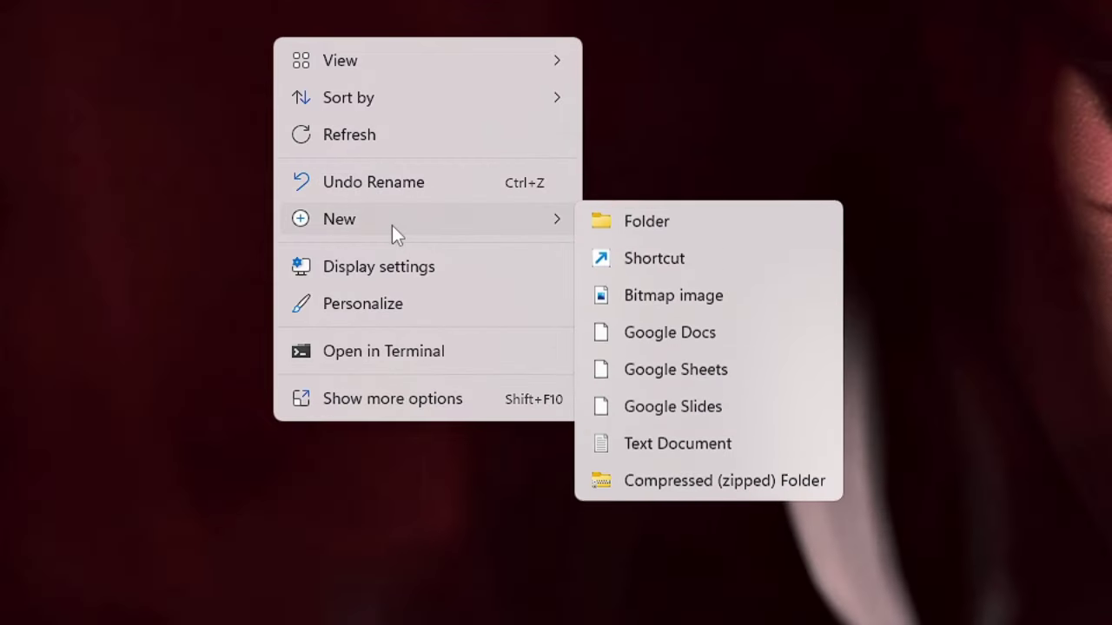
pyautogui.click(672, 446)
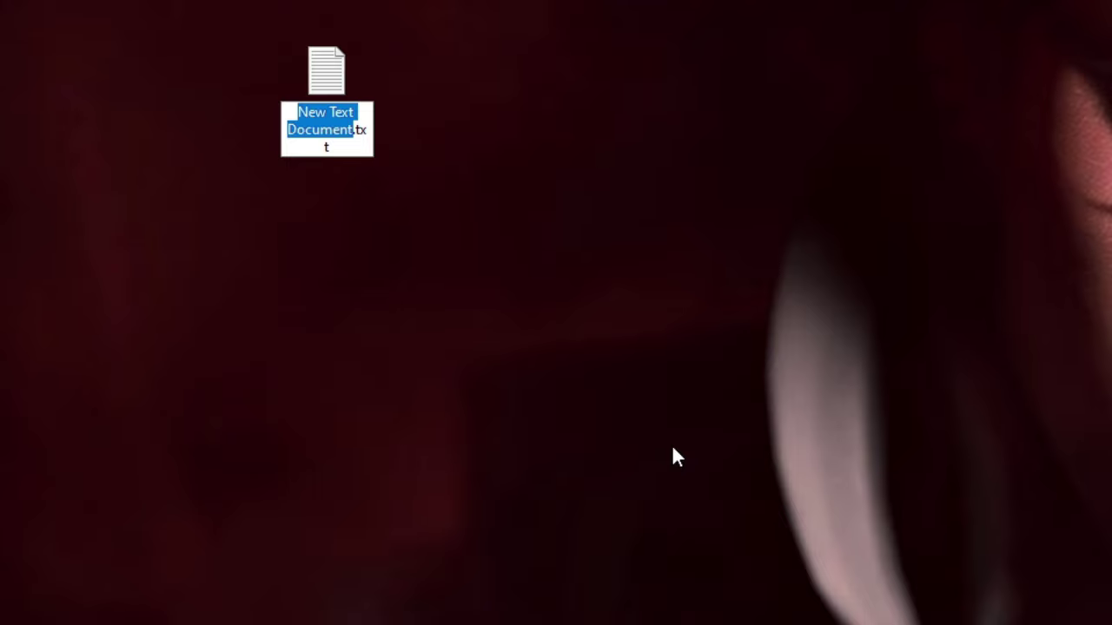
pyautogui.write('CrownGeek.abc')
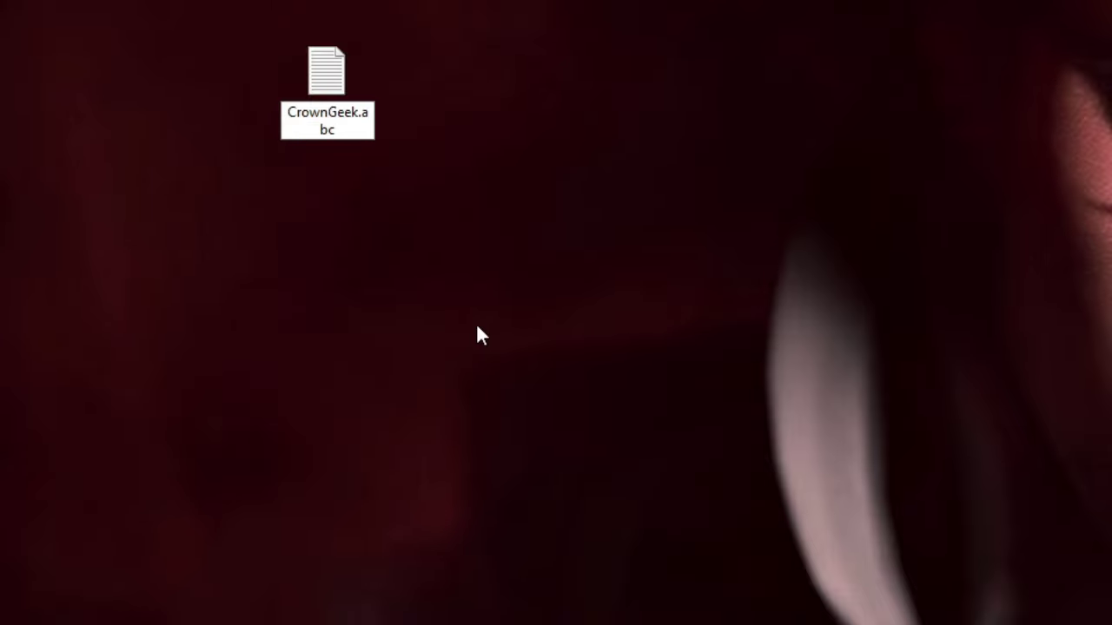
pyautogui.press('Return')
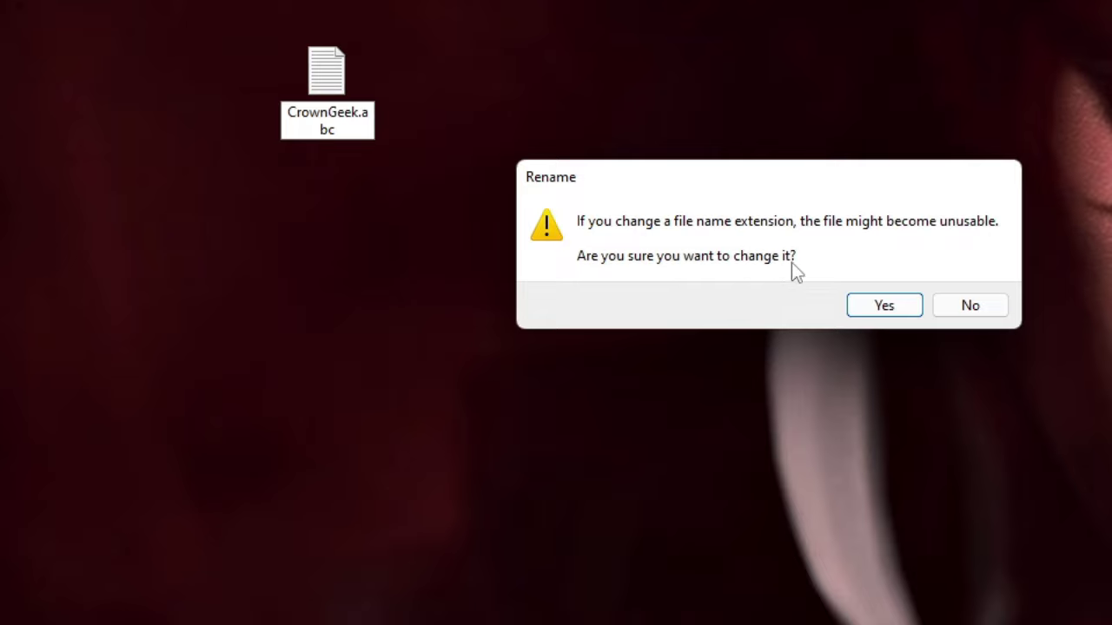
pyautogui.click(874, 309)
pyautogui.moveTo(476, 323); pyautogui.dragTo(1011, 445)
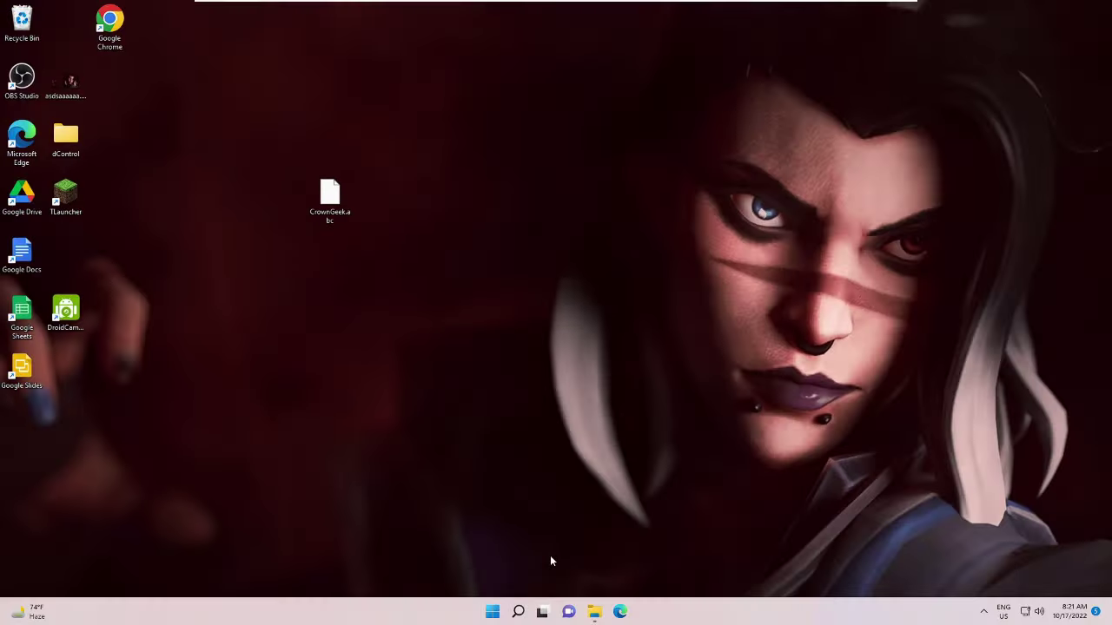
# Open the chooser for another app to open Clearance.pow.txt in the Documents folder
pyautogui.click(594, 612)
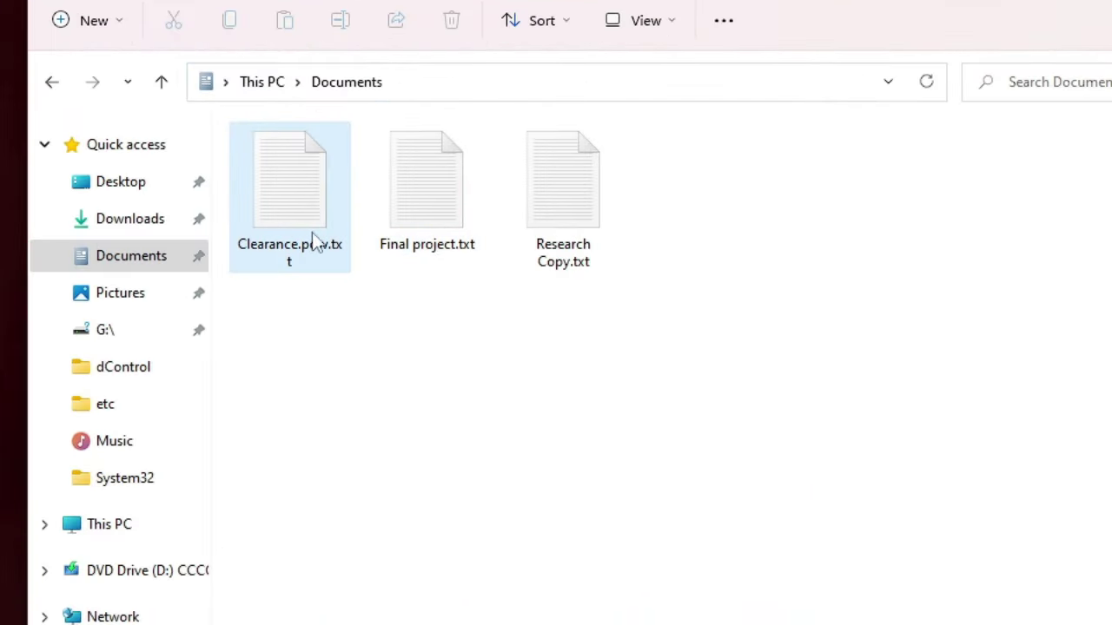
pyautogui.moveTo(323, 251)
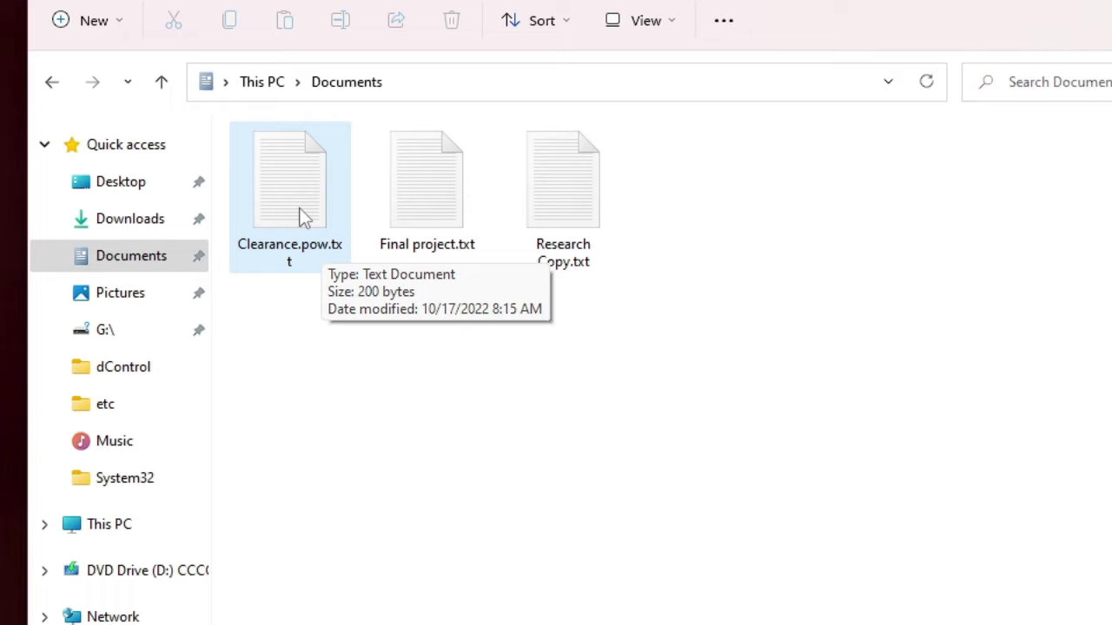
pyautogui.click(292, 207)
pyautogui.rightClick(292, 207)
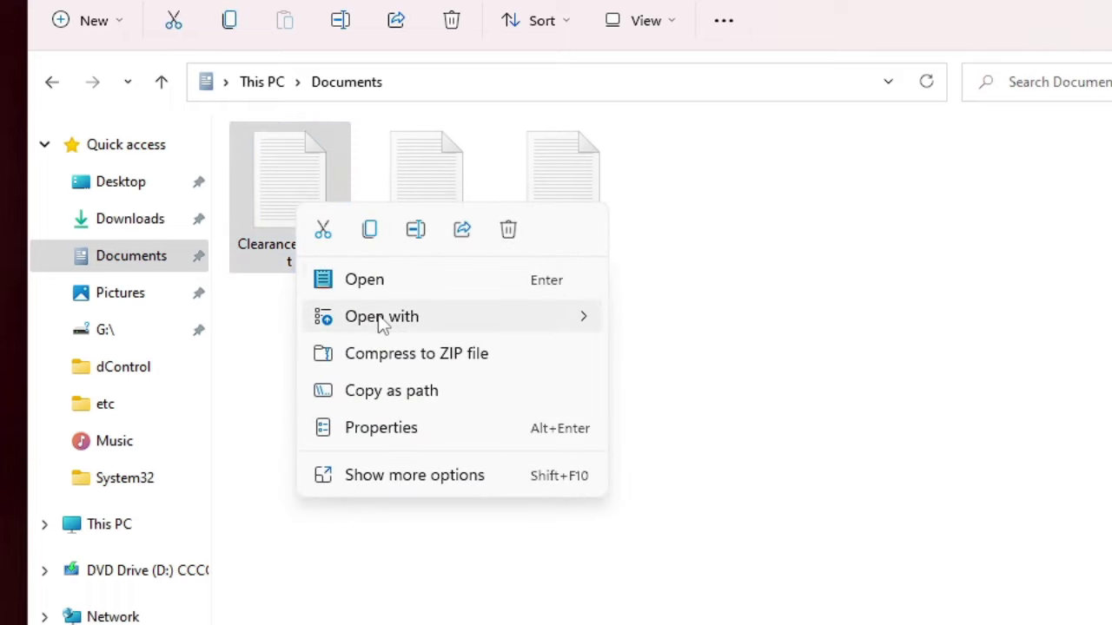
pyautogui.moveTo(383, 323)
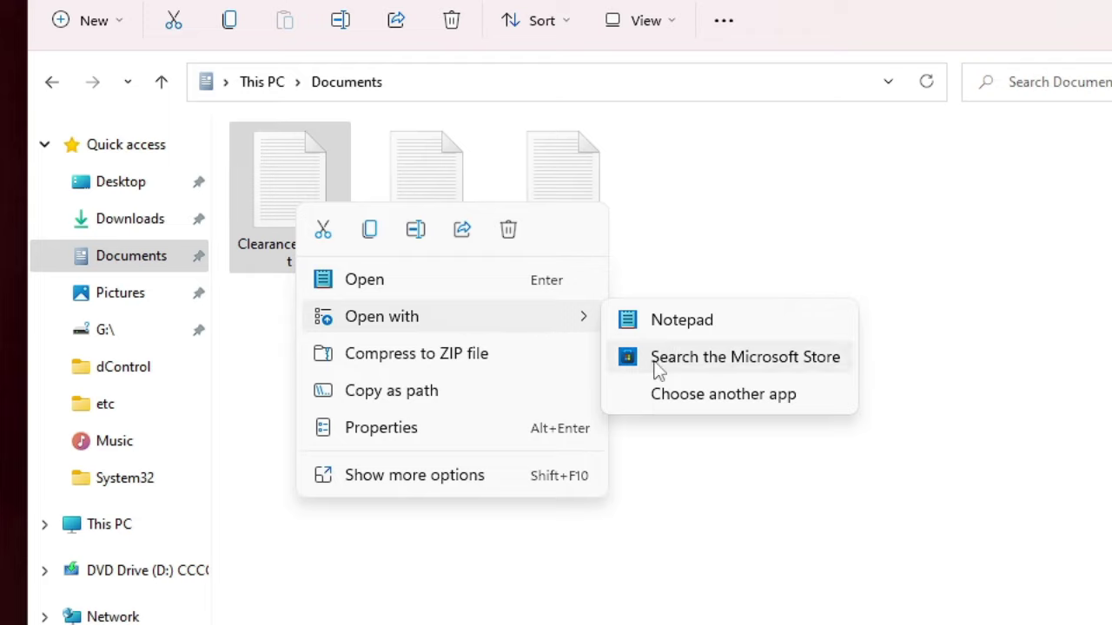
pyautogui.click(743, 400)
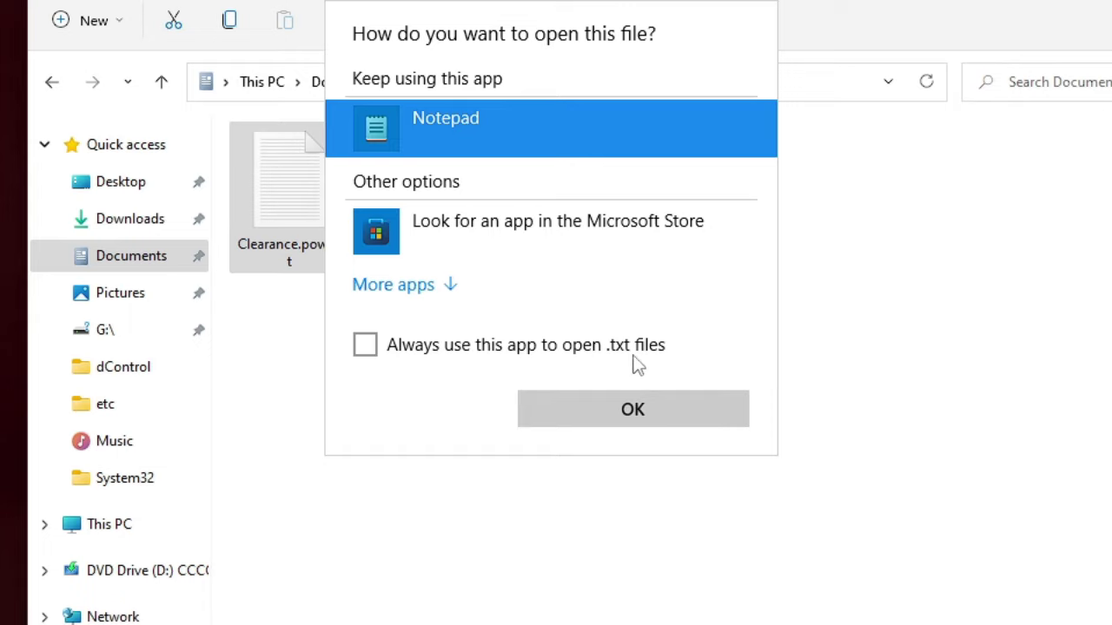
# Enable always using the chosen app for .txt files and look for another app on this PC
pyautogui.click(374, 347)
pyautogui.click(409, 289)
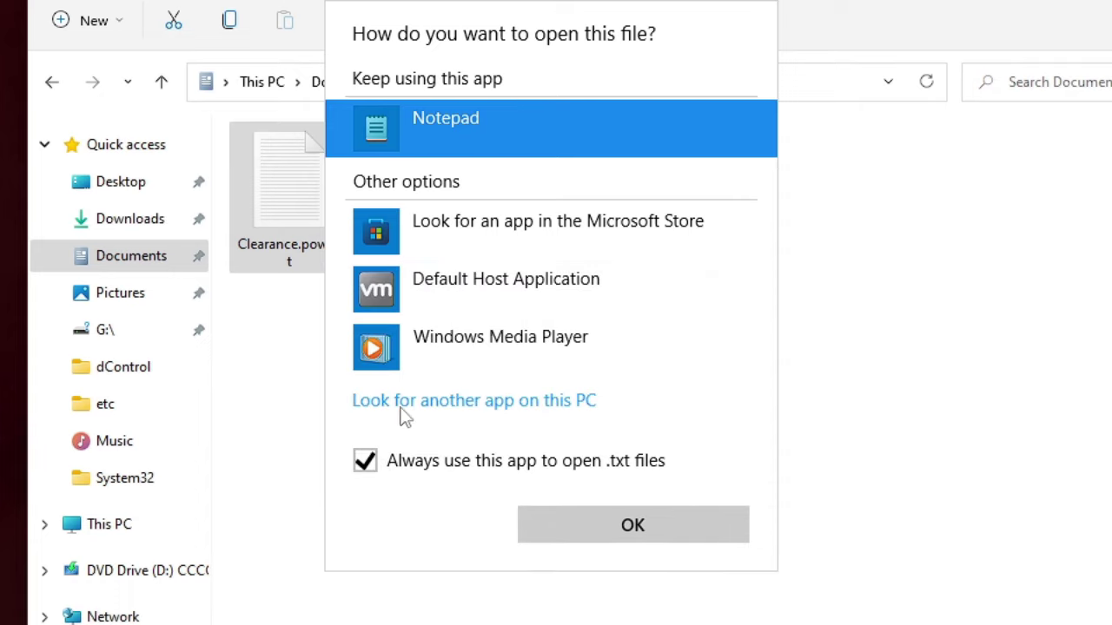
pyautogui.click(535, 410)
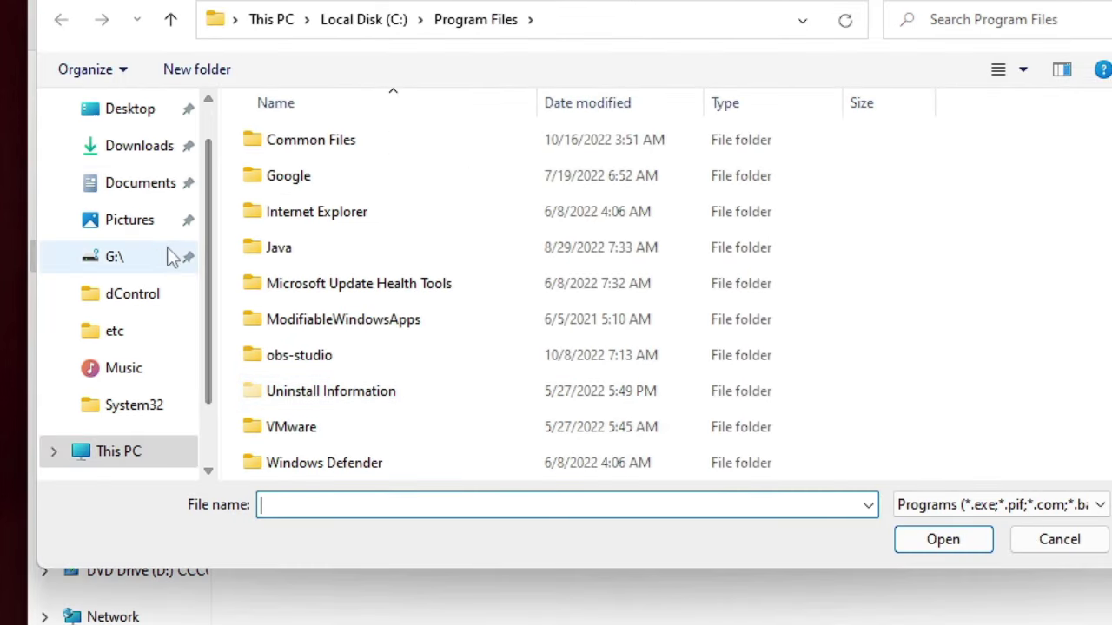
# Show all file types on the Desktop, choose CrownGeek.abc as the app for .txt files, and dismiss the resulting message
pyautogui.scroll(2, 139, 243)
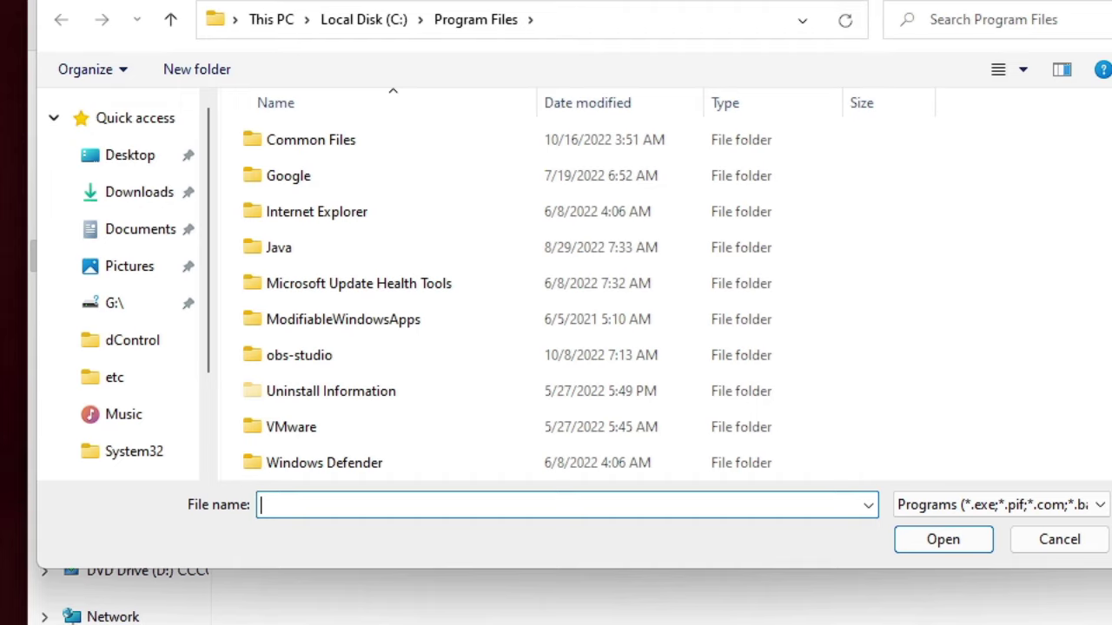
pyautogui.click(124, 163)
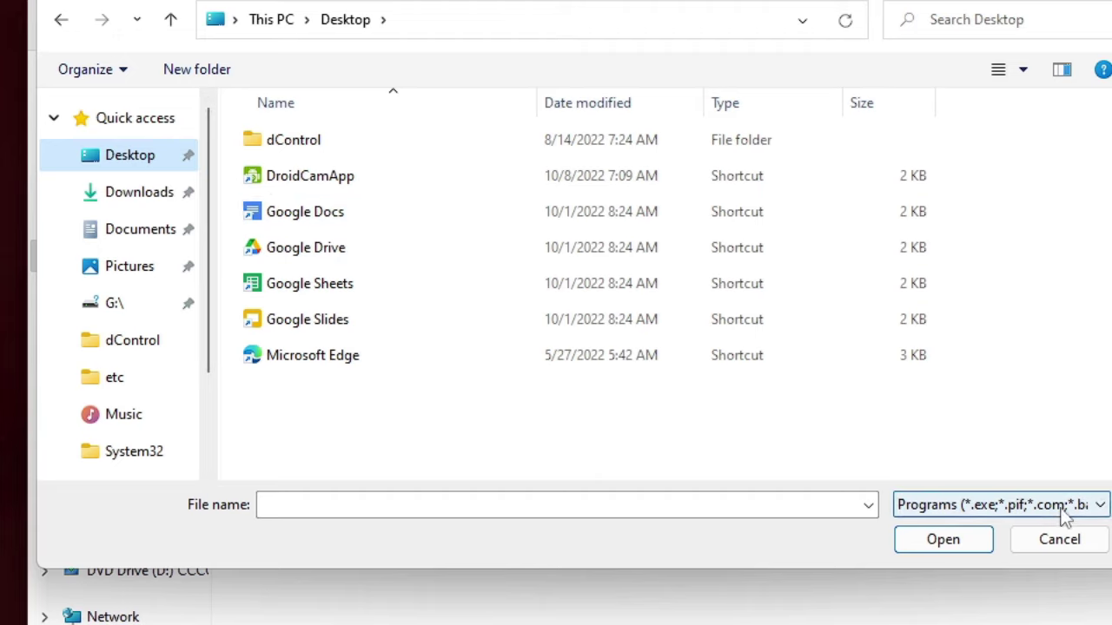
pyautogui.click(1099, 513)
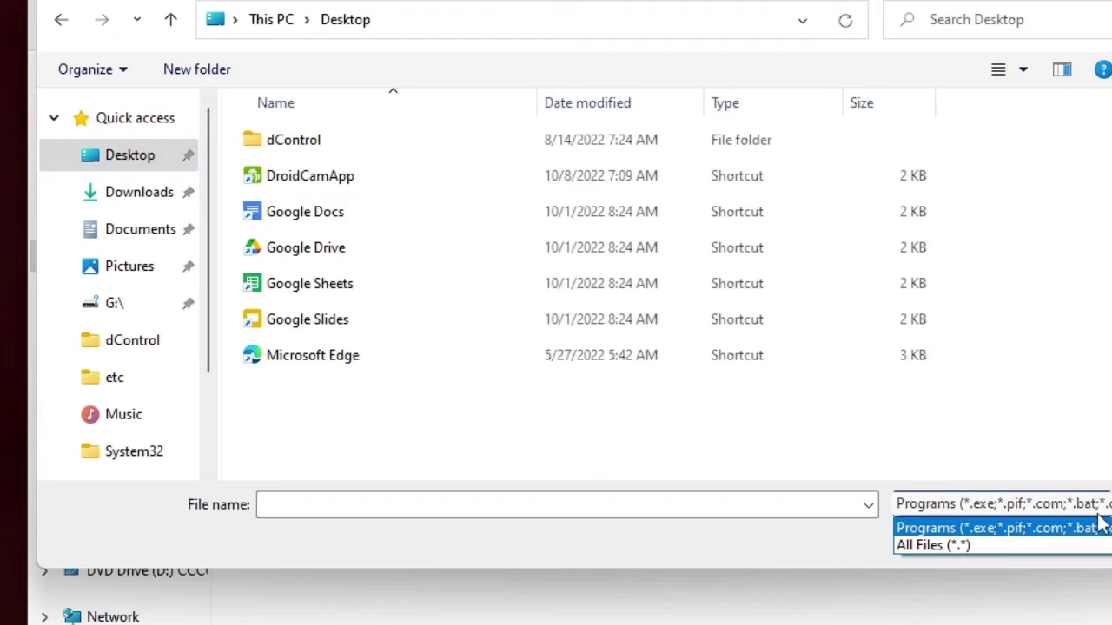
pyautogui.click(945, 545)
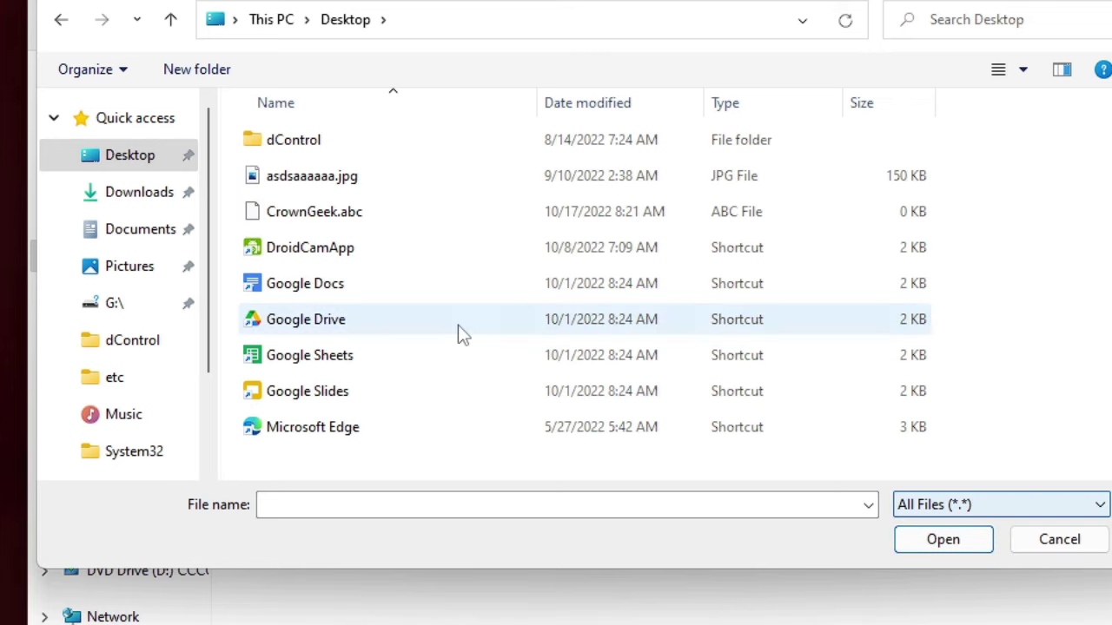
pyautogui.click(355, 221)
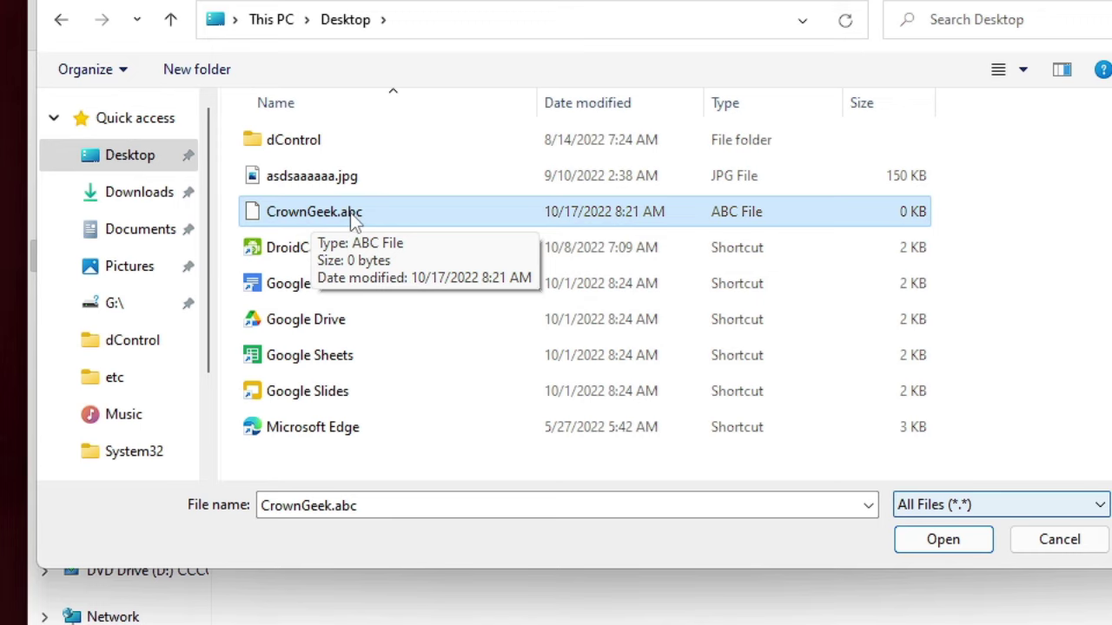
pyautogui.click(929, 540)
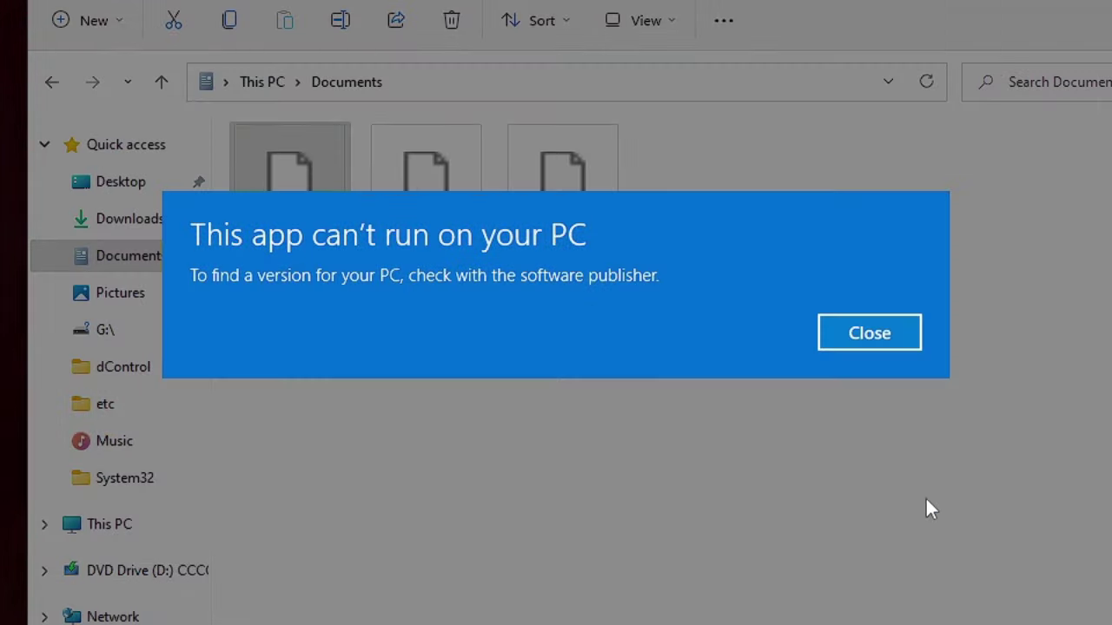
pyautogui.click(882, 341)
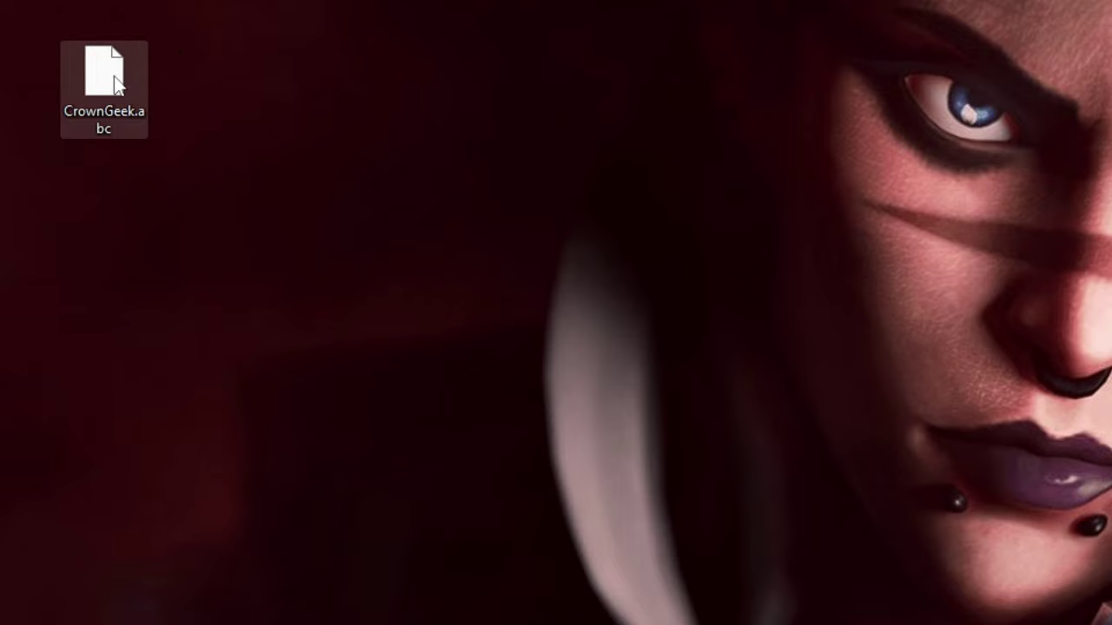
# Delete the CrownGeek.abc file from the desktop
pyautogui.rightClick(117, 82)
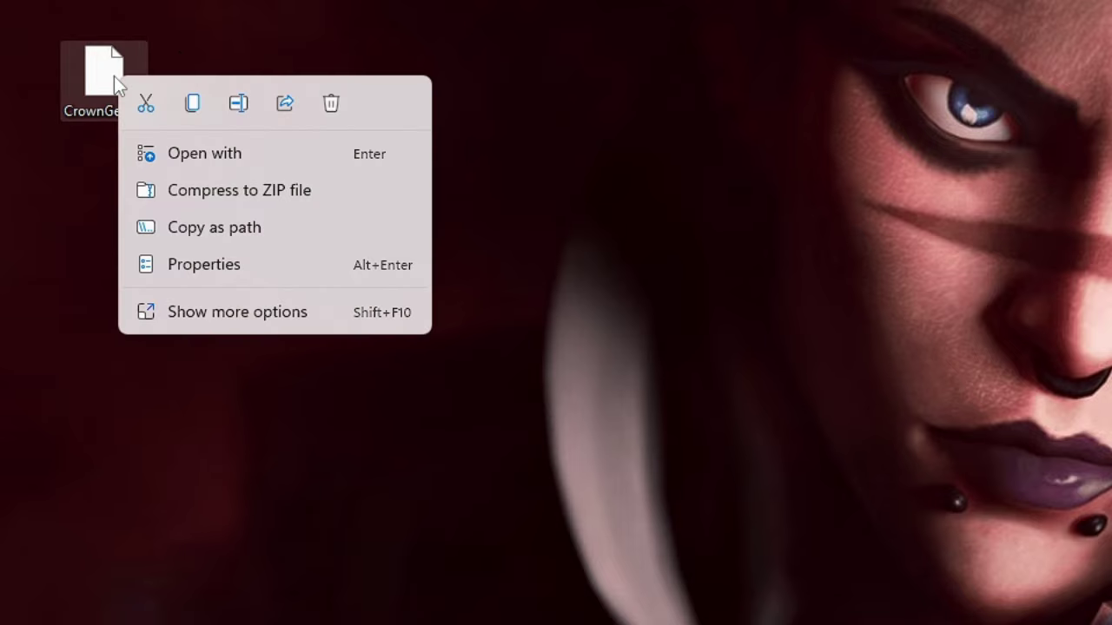
pyautogui.click(329, 105)
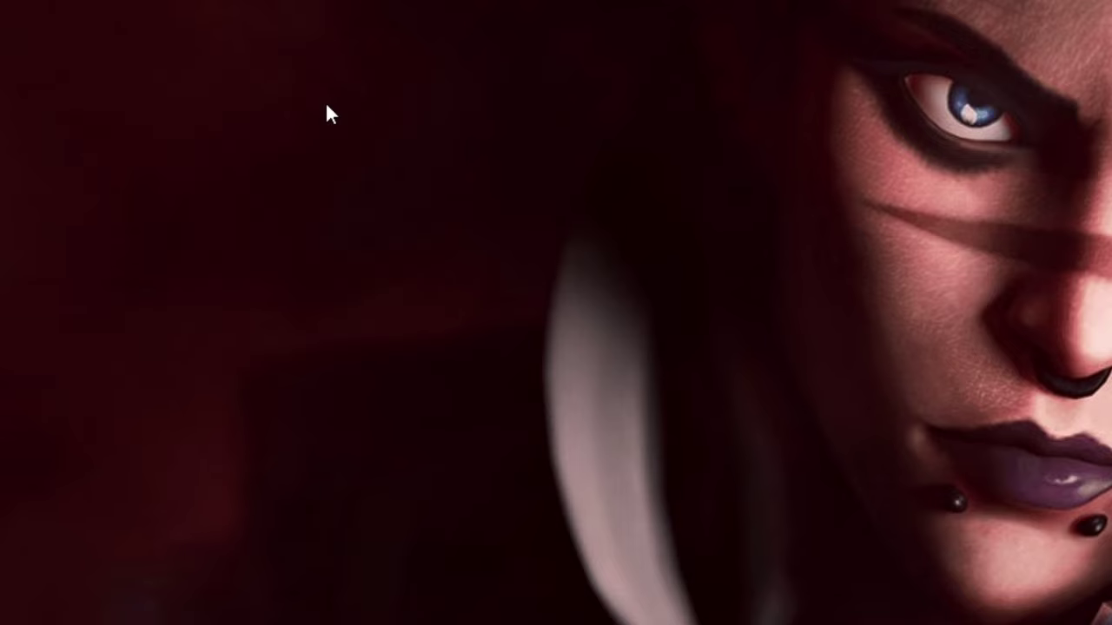